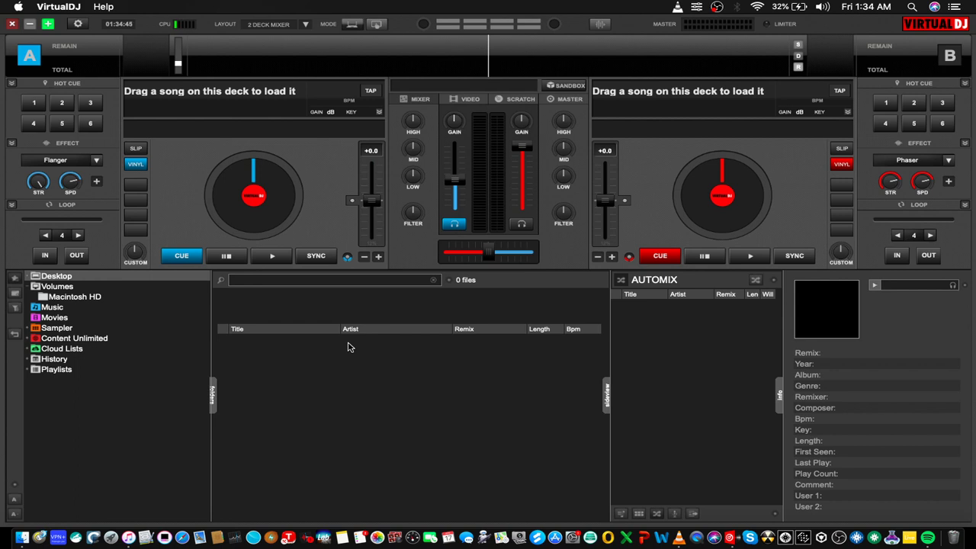
- Open Desktop › MAC - FILES › AUDIO FILES › chan - billboard 2020 and scroll its 660 tracks
{"action": "double_click", "coordinate": [51, 280]}
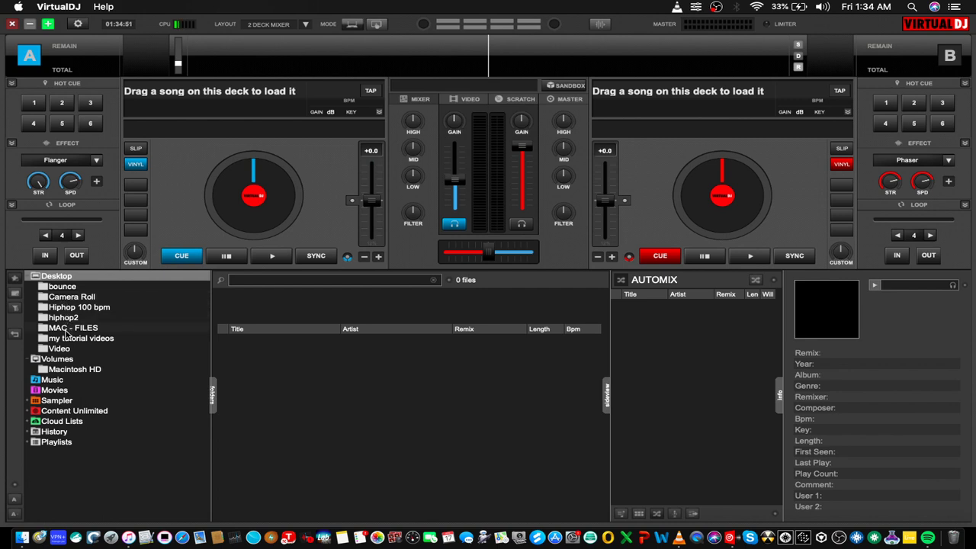
{"action": "double_click", "coordinate": [67, 329]}
{"action": "double_click", "coordinate": [76, 338]}
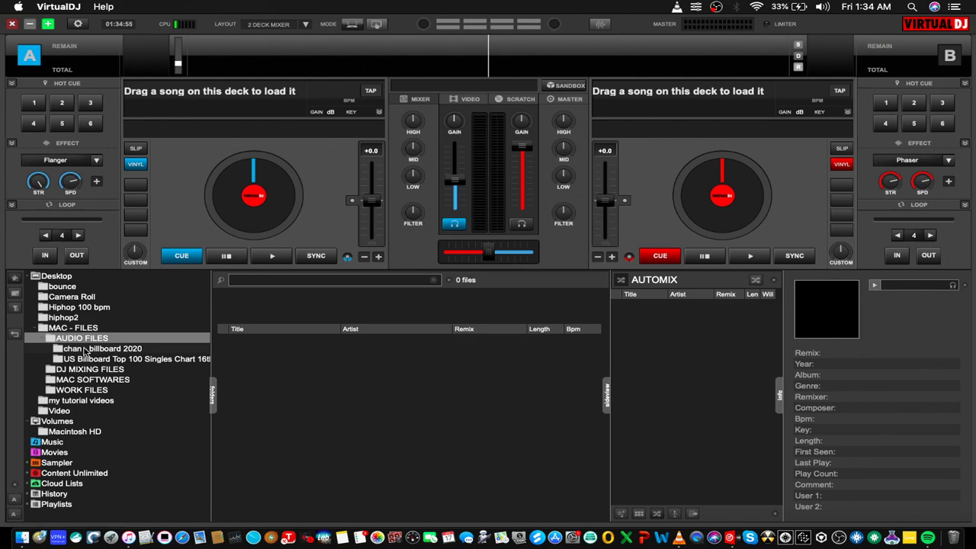
{"action": "double_click", "coordinate": [85, 349]}
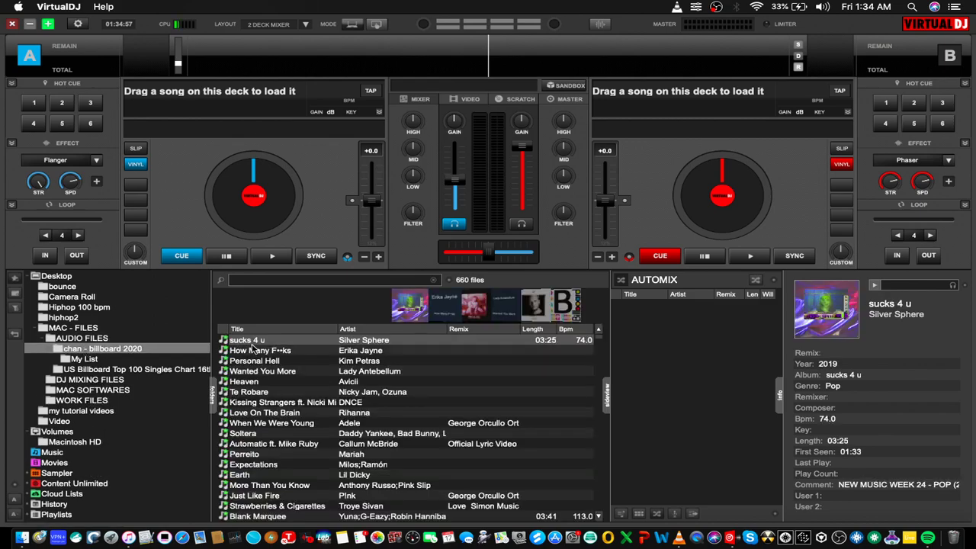
{"action": "scroll", "coordinate": [337, 434], "scroll_direction": "down", "scroll_amount": 5}
{"action": "scroll", "coordinate": [336, 435], "scroll_direction": "down", "scroll_amount": 5}
{"action": "scroll", "coordinate": [336, 435], "scroll_direction": "down", "scroll_amount": 5}
{"action": "scroll", "coordinate": [336, 437], "scroll_direction": "down", "scroll_amount": 5}
{"action": "scroll", "coordinate": [337, 435], "scroll_direction": "up", "scroll_amount": 15}
{"action": "left_click", "coordinate": [342, 370]}
{"action": "left_click", "coordinate": [373, 433]}
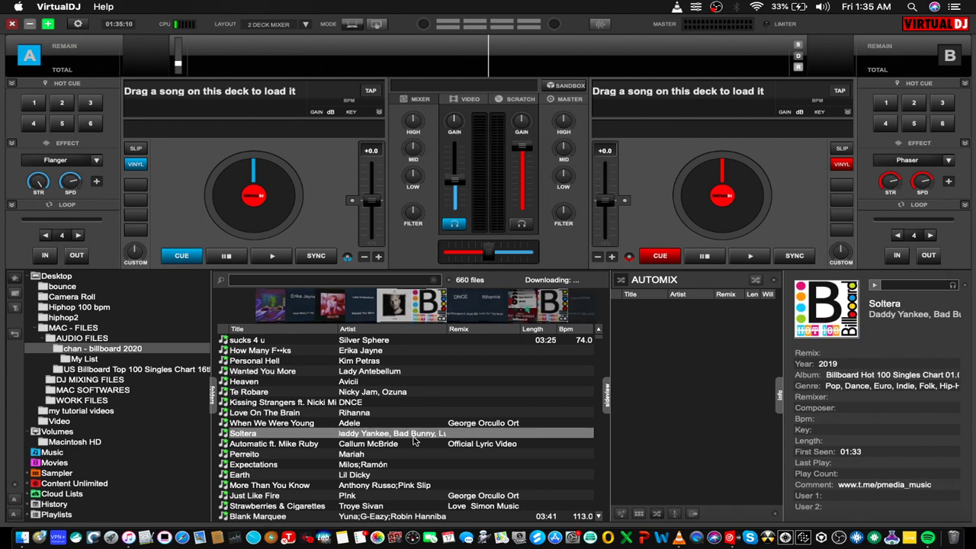
{"action": "left_click", "coordinate": [385, 372]}
{"action": "left_click", "coordinate": [328, 361]}
{"action": "left_click", "coordinate": [349, 434]}
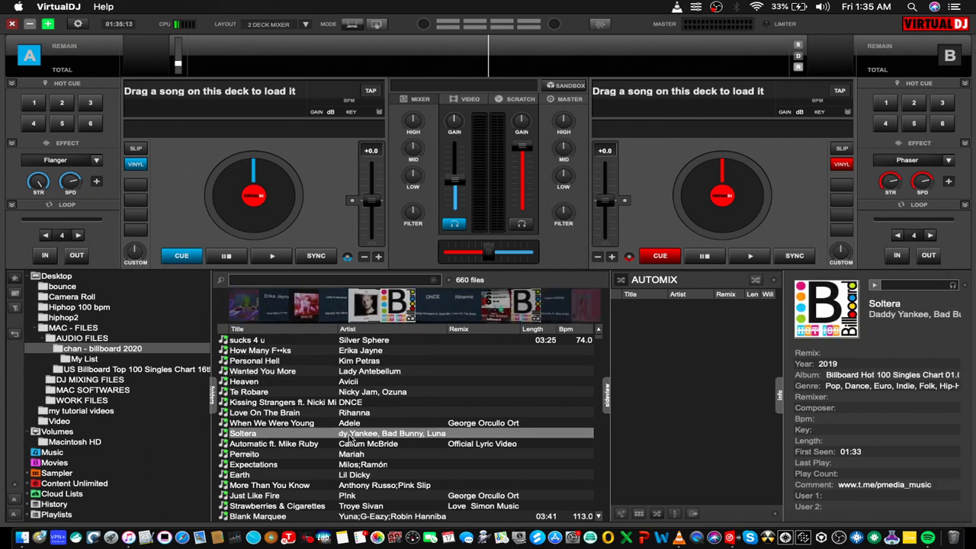
{"action": "key", "text": "super+a"}
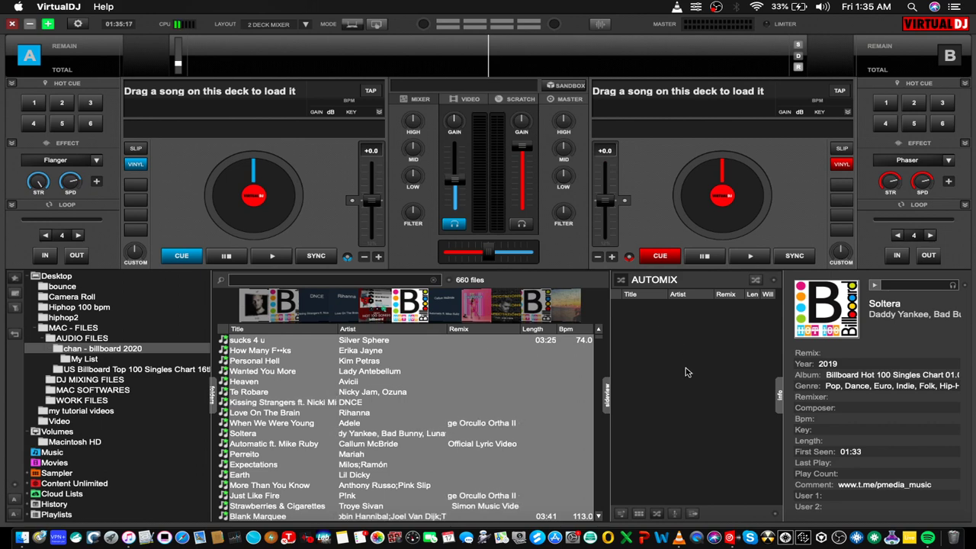
{"action": "left_click", "coordinate": [632, 510]}
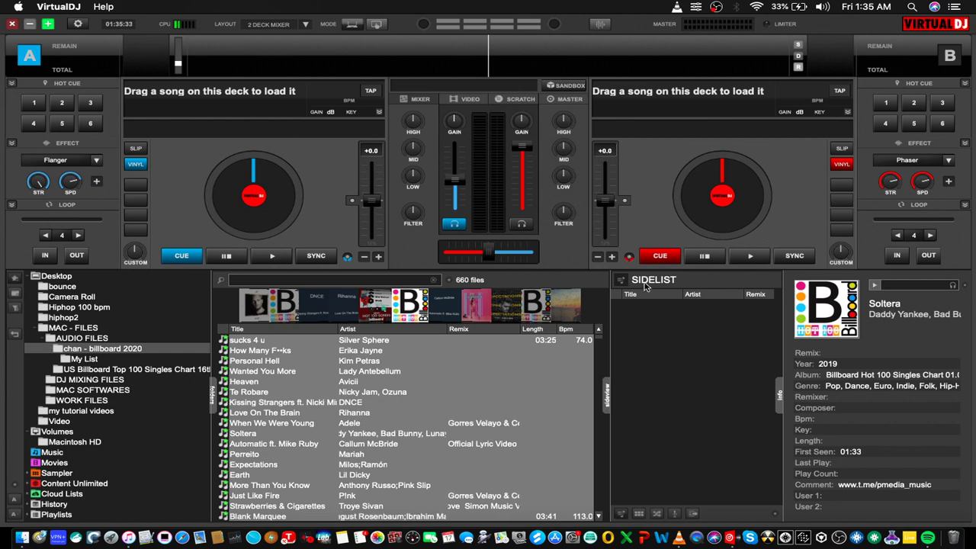
{"action": "left_click", "coordinate": [639, 514]}
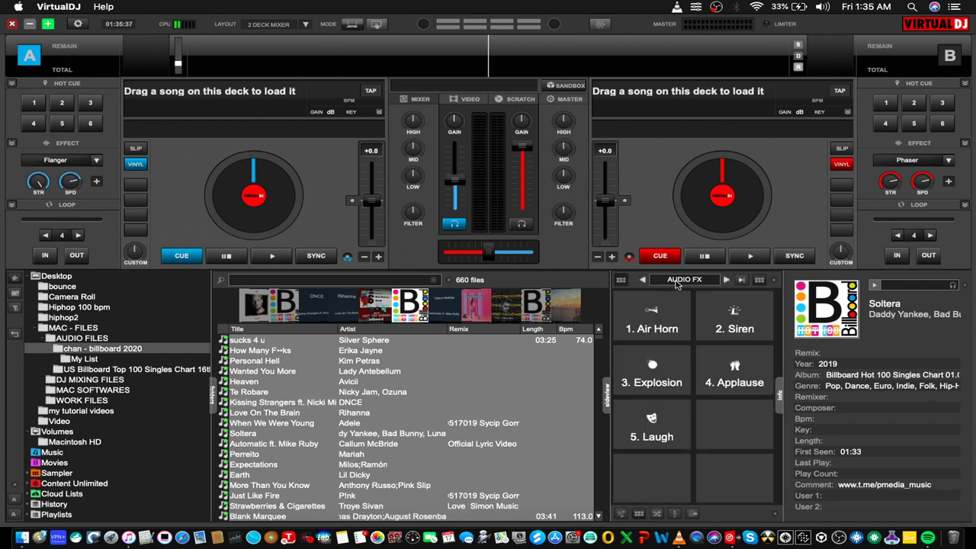
{"action": "left_click", "coordinate": [671, 324]}
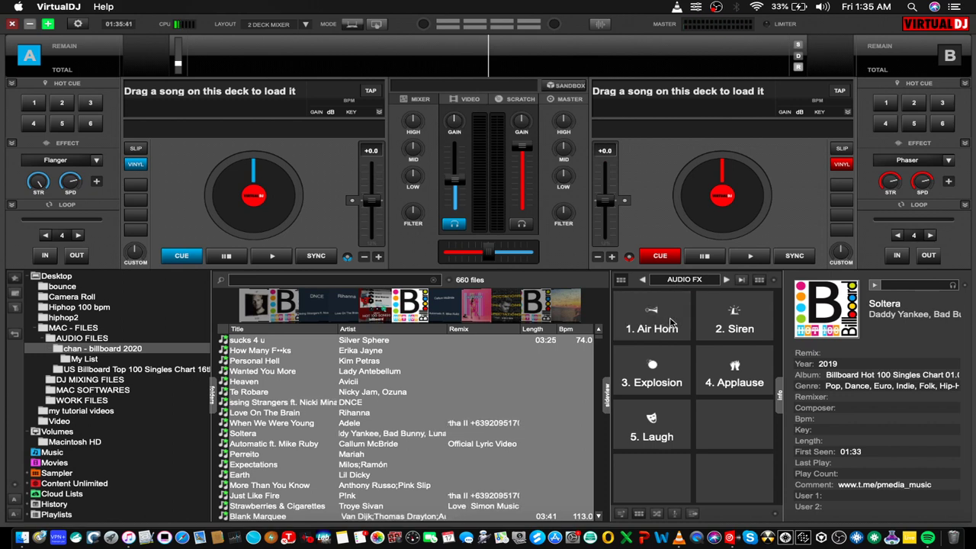
{"action": "left_click", "coordinate": [655, 515]}
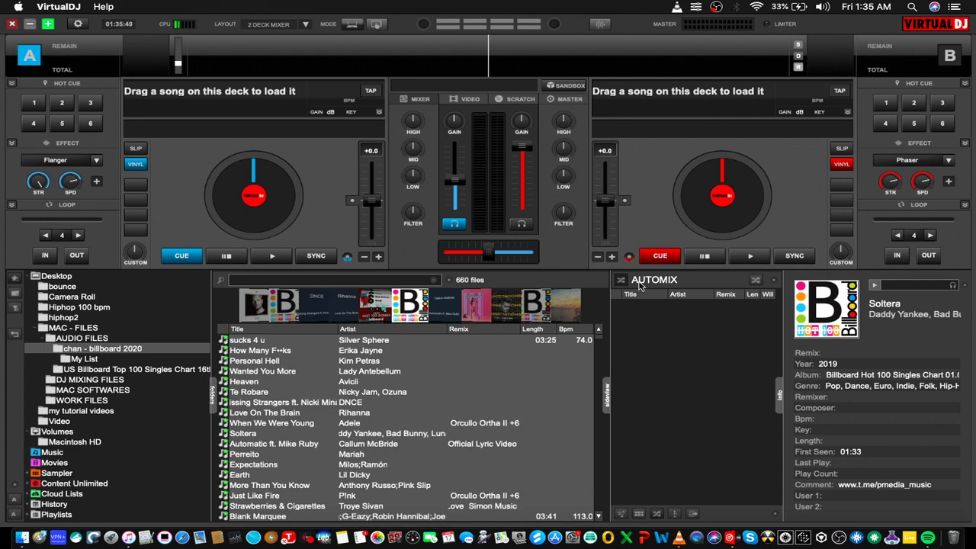
- Select every track in chan - billboard 2020 with Cmd+A and drag them into the Automix list
{"action": "left_click", "coordinate": [379, 379]}
{"action": "key", "text": "super+a"}
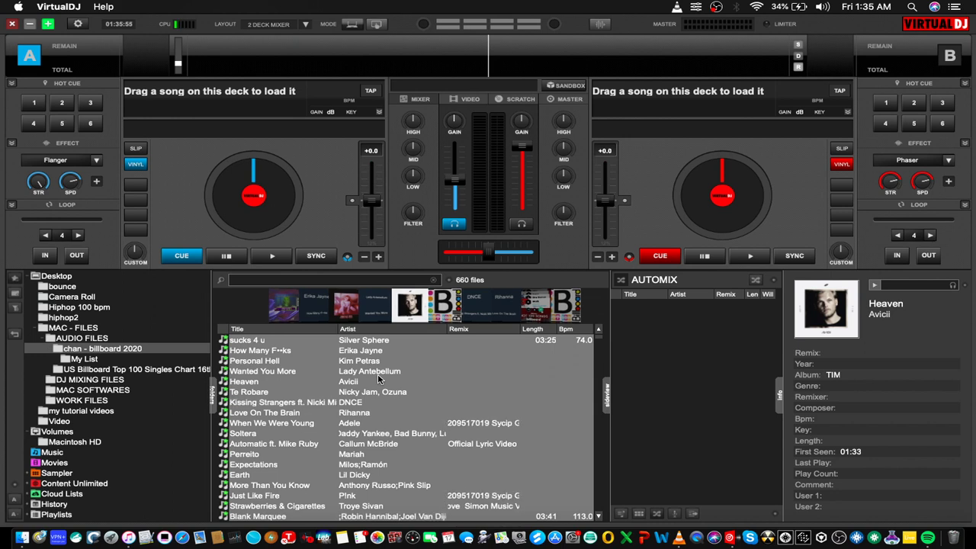
{"action": "left_click_drag", "start_coordinate": [378, 374], "coordinate": [677, 351]}
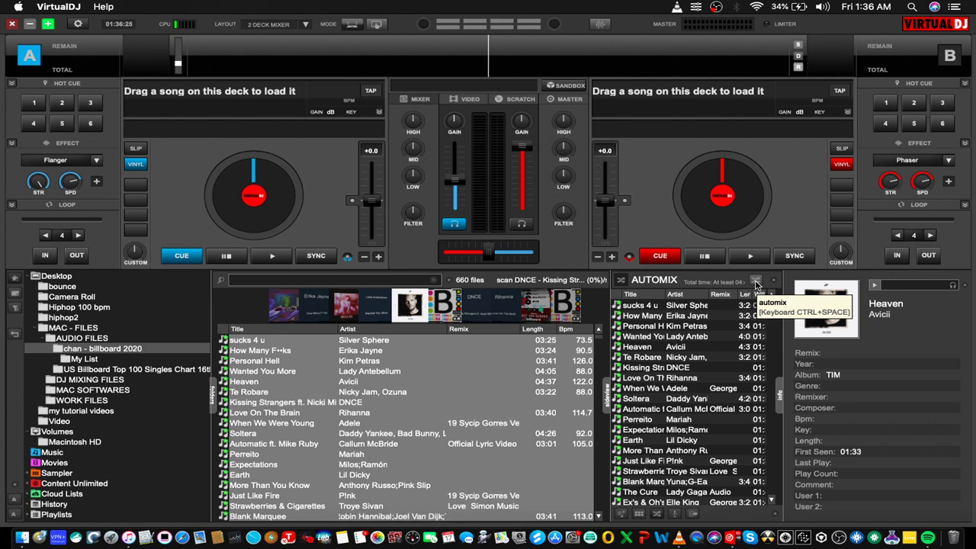
- Start automix so Silver Sphere's 'sucks 4 u' plays on deck A, dipping and restoring its volume
{"action": "left_click", "coordinate": [755, 281]}
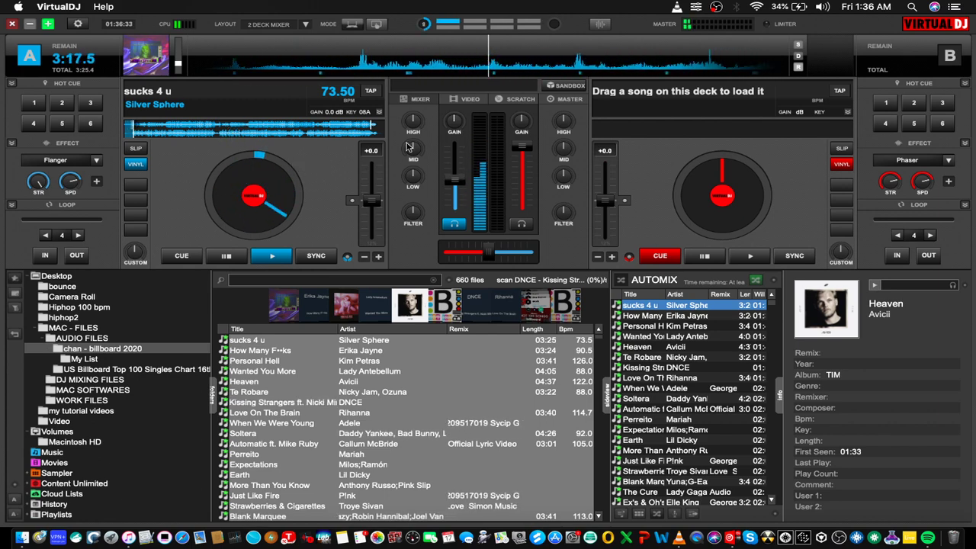
{"action": "left_click_drag", "start_coordinate": [455, 181], "coordinate": [456, 201]}
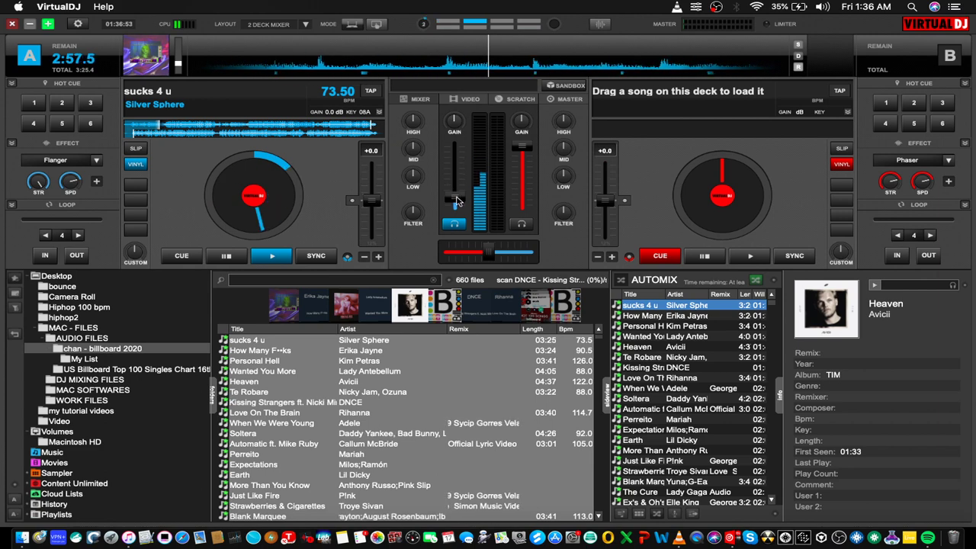
{"action": "mouse_move", "coordinate": [456, 201]}
{"action": "left_mouse_down"}
{"action": "mouse_move", "coordinate": [456, 176]}
{"action": "mouse_move", "coordinate": [454, 200]}
{"action": "left_mouse_up"}
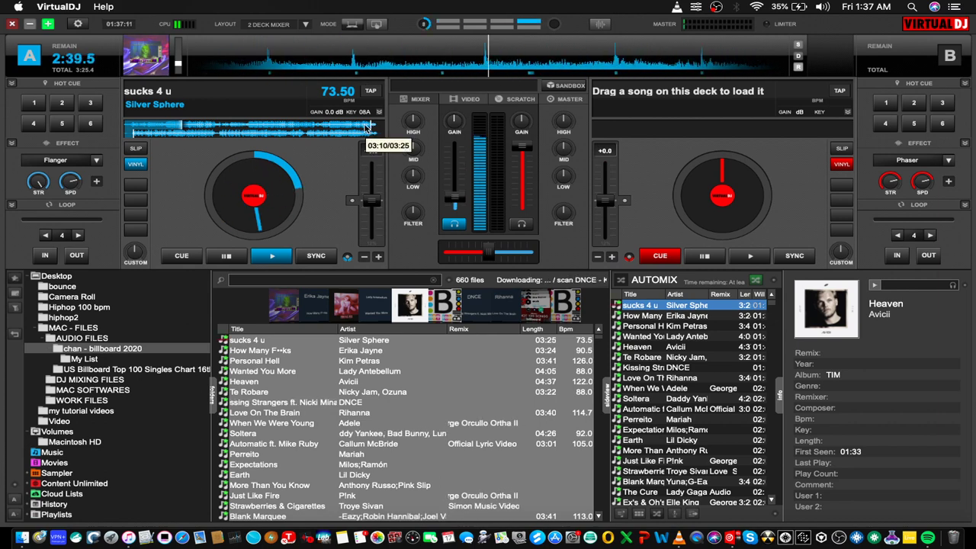
- Jump near the end of deck A's current track to trigger the next automix transition, adjusting volume
{"action": "left_click", "coordinate": [367, 127]}
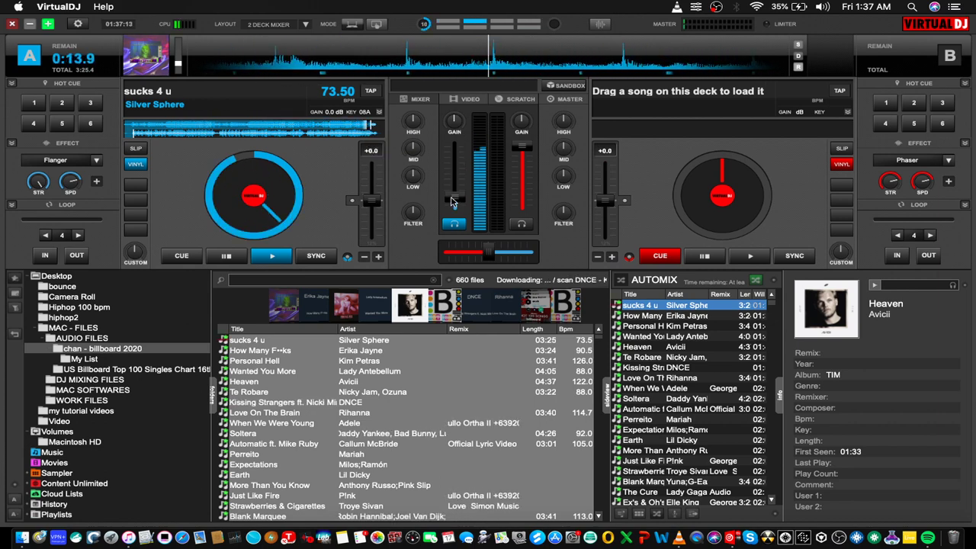
{"action": "left_click_drag", "start_coordinate": [453, 212], "coordinate": [452, 178]}
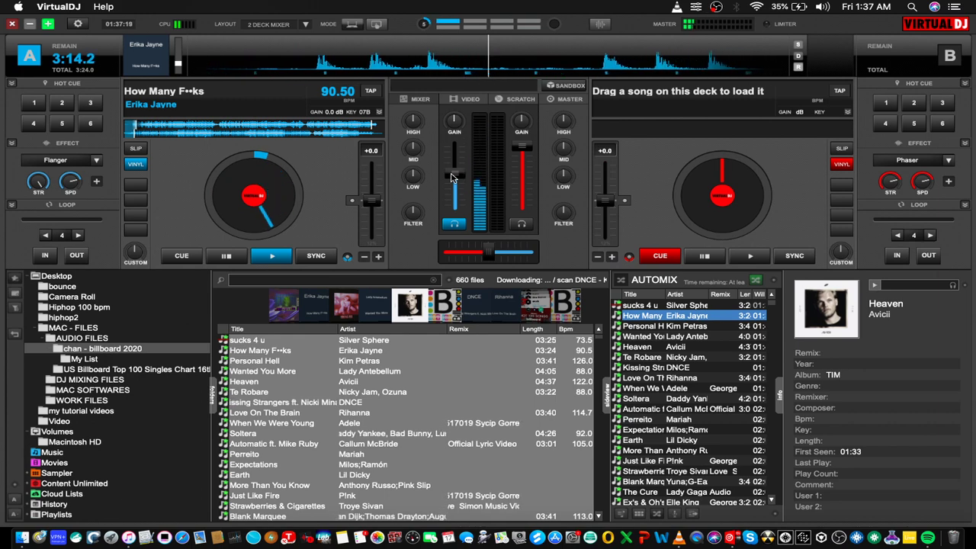
{"action": "left_click_drag", "start_coordinate": [451, 177], "coordinate": [451, 200]}
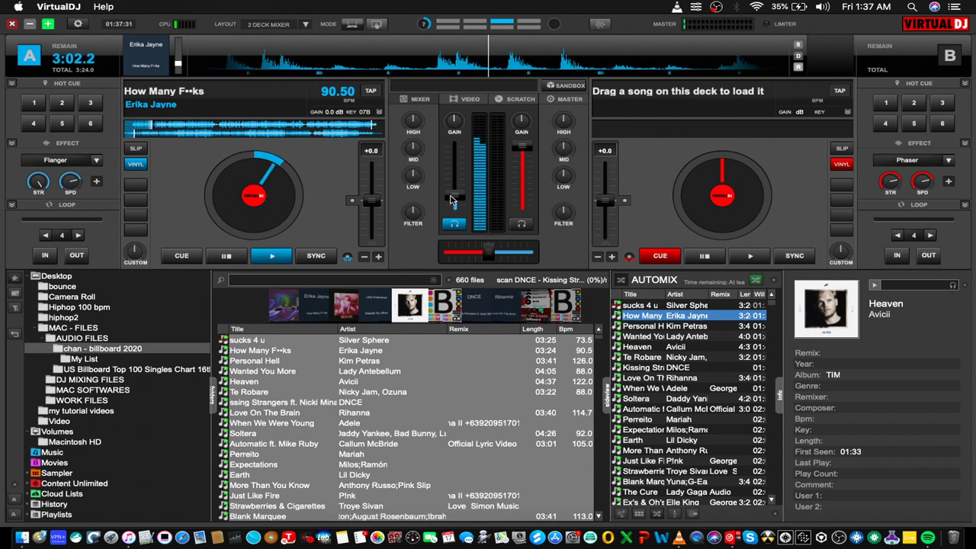
- Skip ahead again so Kim Petras' 'Personal Hell' at 126 BPM plays, then rebalance deck A's volume
{"action": "left_click", "coordinate": [363, 130]}
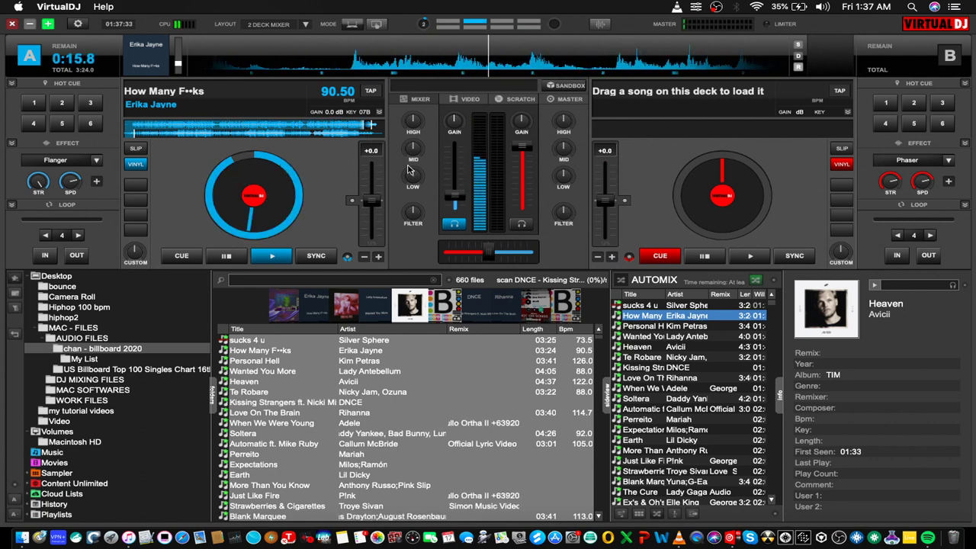
{"action": "left_click_drag", "start_coordinate": [455, 196], "coordinate": [458, 177]}
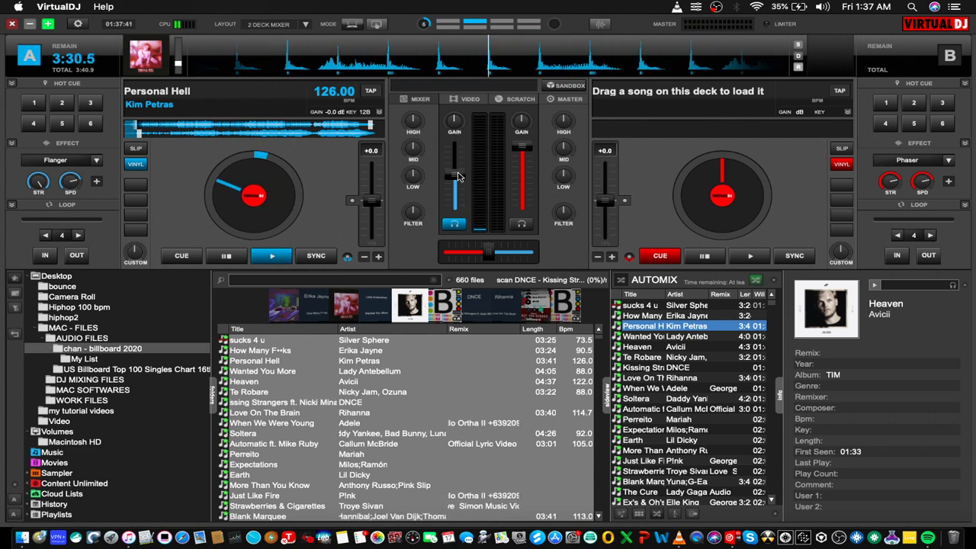
{"action": "left_click_drag", "start_coordinate": [457, 177], "coordinate": [458, 192]}
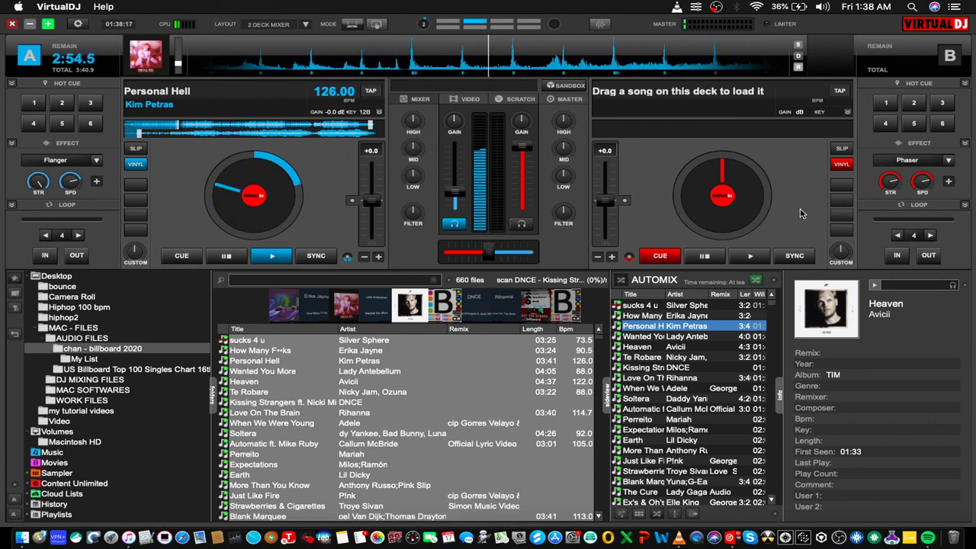
{"action": "left_click_drag", "start_coordinate": [456, 191], "coordinate": [460, 198]}
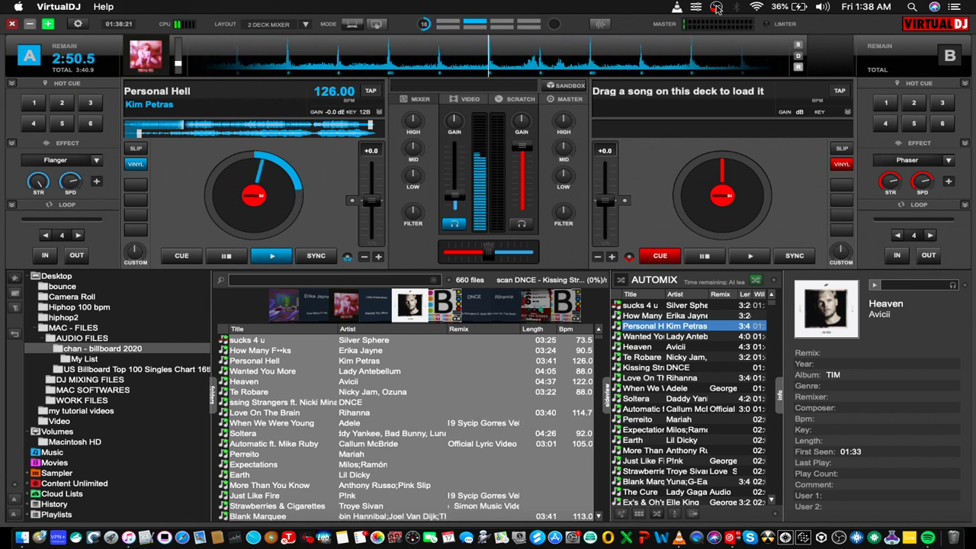